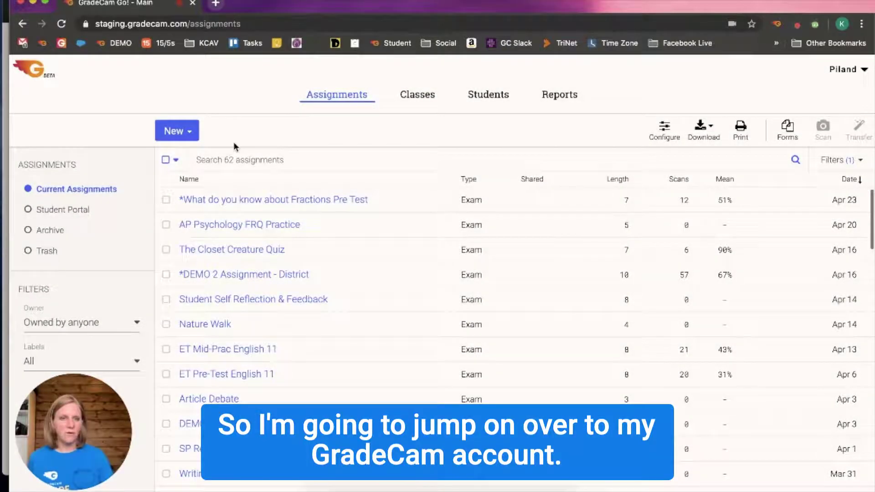
# - Create a multiple-question assignment named "Scan to Create" with 18 questions and save it
pyautogui.click(179, 136)
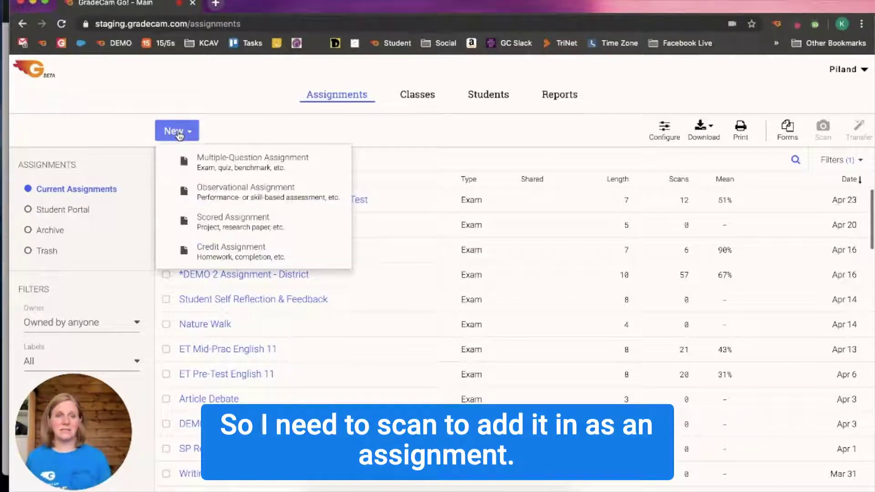
pyautogui.click(255, 172)
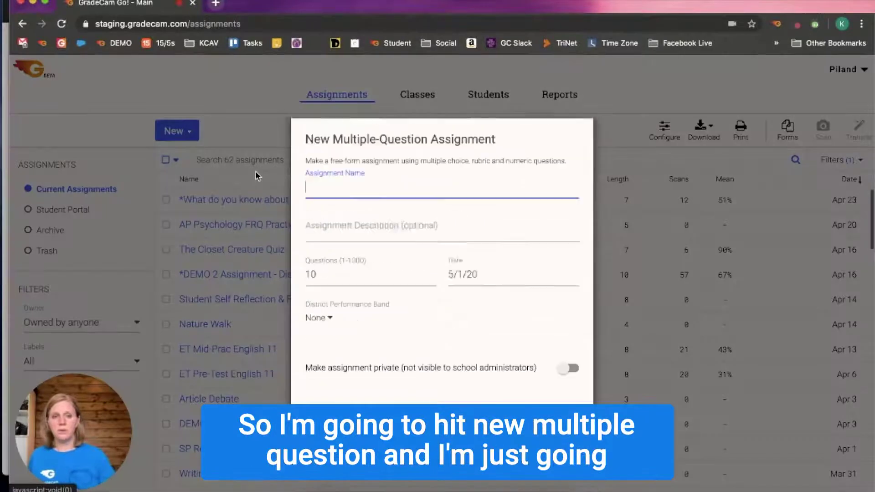
pyautogui.write('Scan to Create')
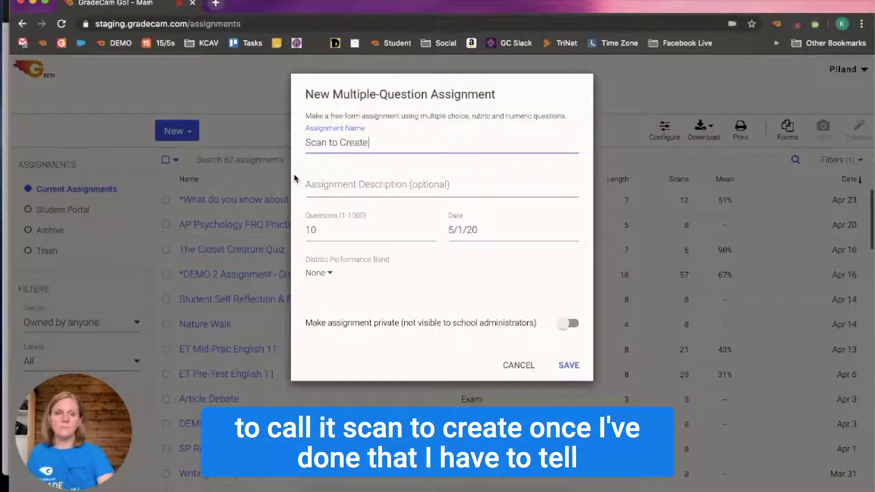
pyautogui.click(335, 235)
pyautogui.doubleClick(335, 234)
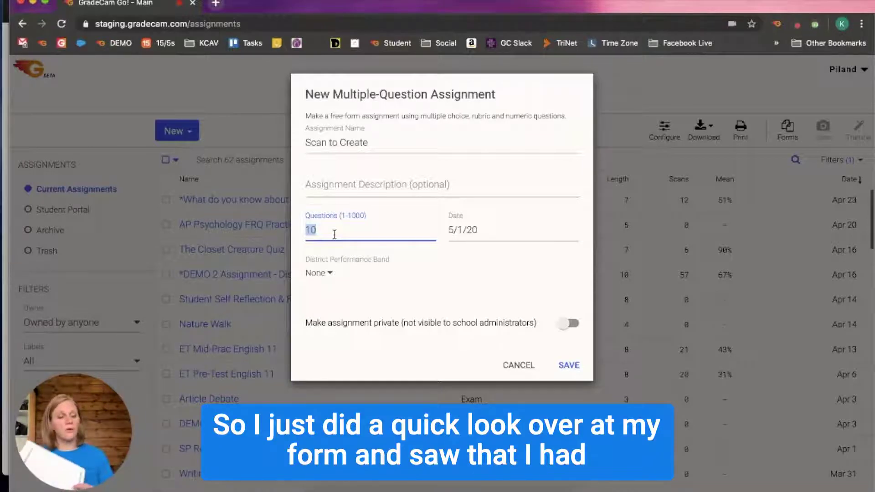
pyautogui.write('18')
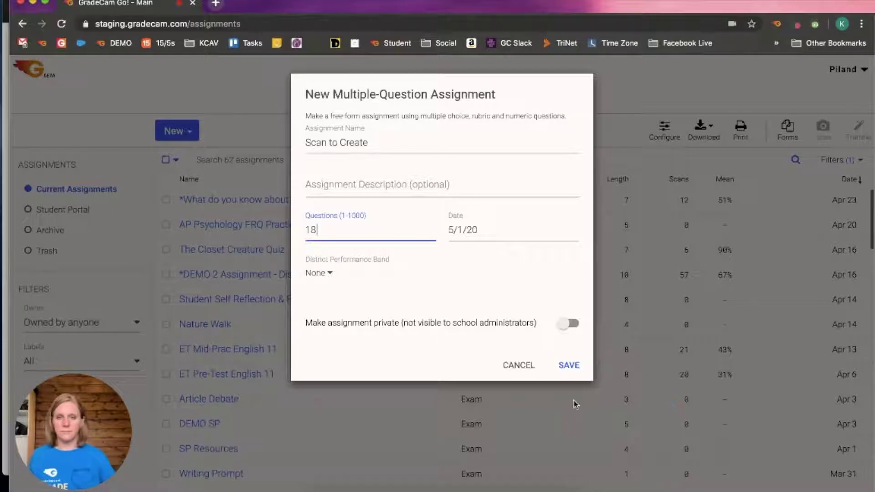
pyautogui.click(569, 365)
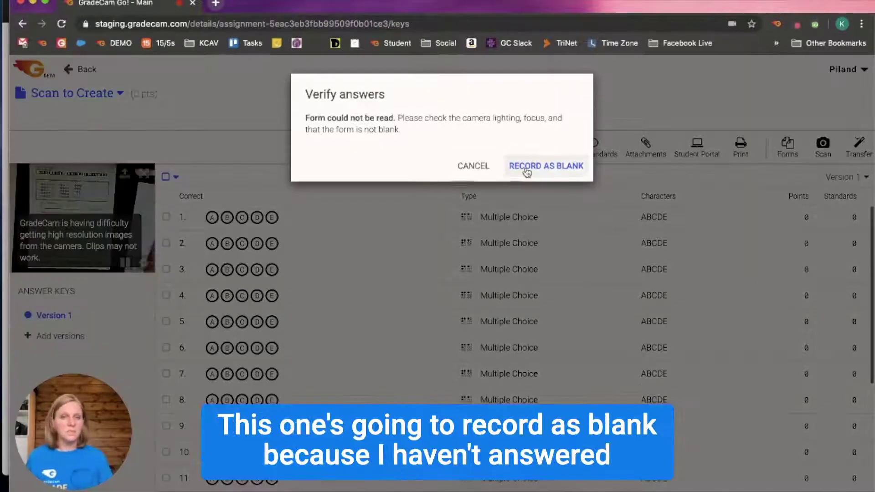
# - Record the scanned form as blank and update the Version 1 key with its questions and answers
pyautogui.click(528, 171)
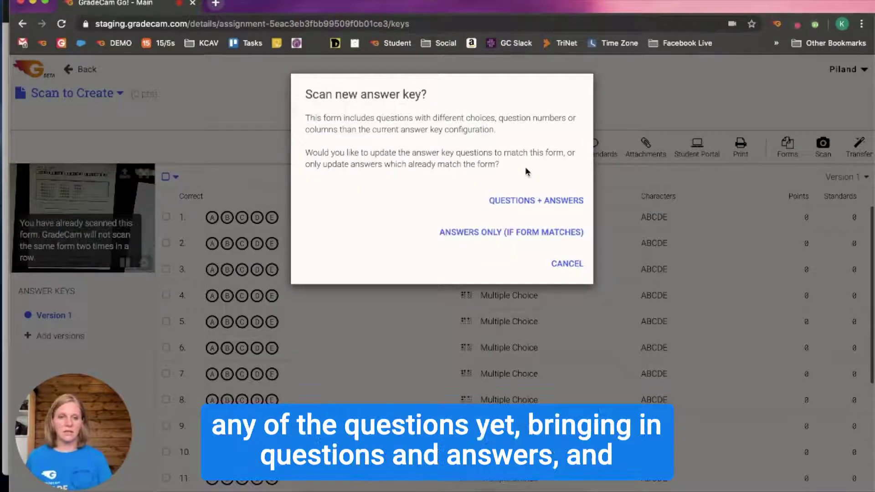
pyautogui.click(536, 201)
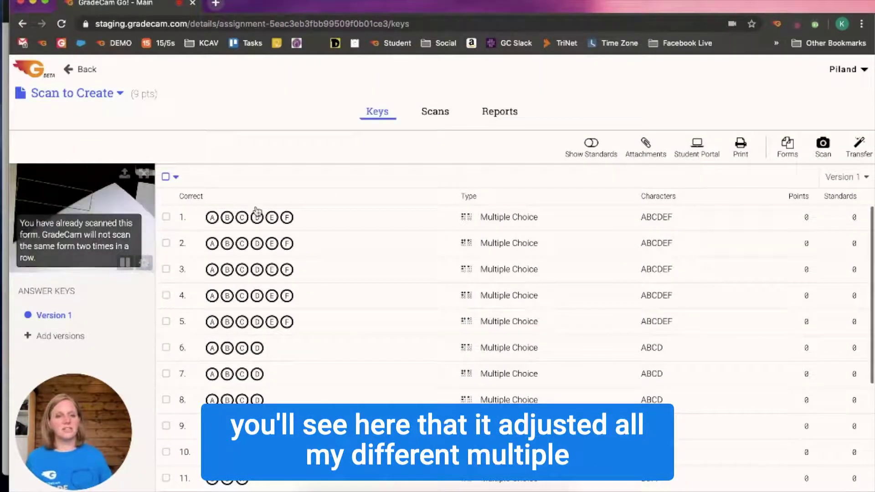
# - Review the imported Version 1 questions and inspect the settings of question 16b, leaving them unedited
pyautogui.scroll(-3, 251, 310)
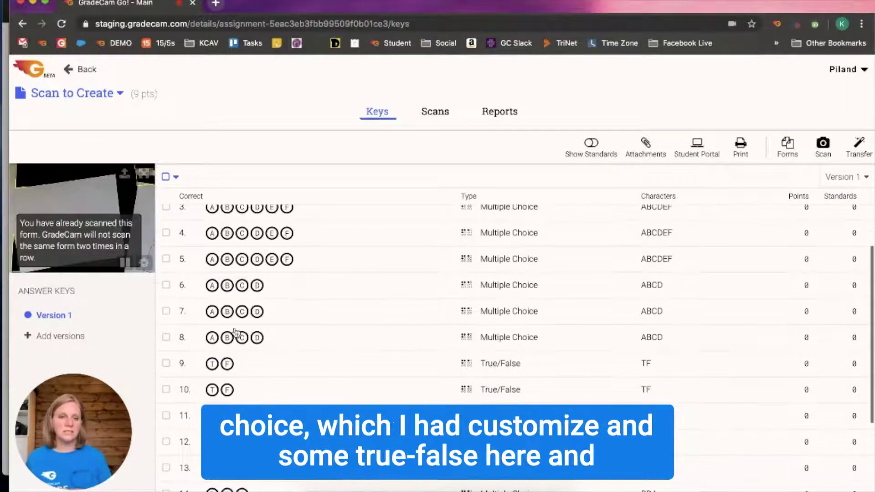
pyautogui.scroll(-5, 243, 315)
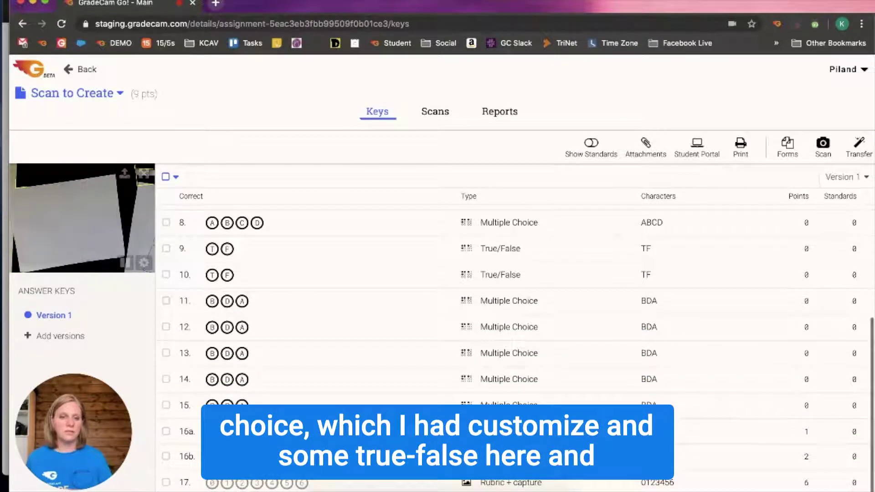
pyautogui.click(190, 460)
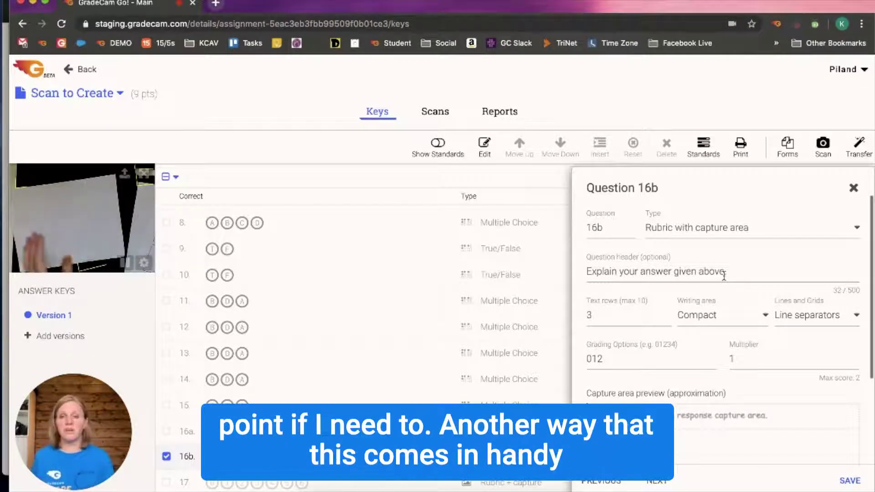
pyautogui.click(854, 188)
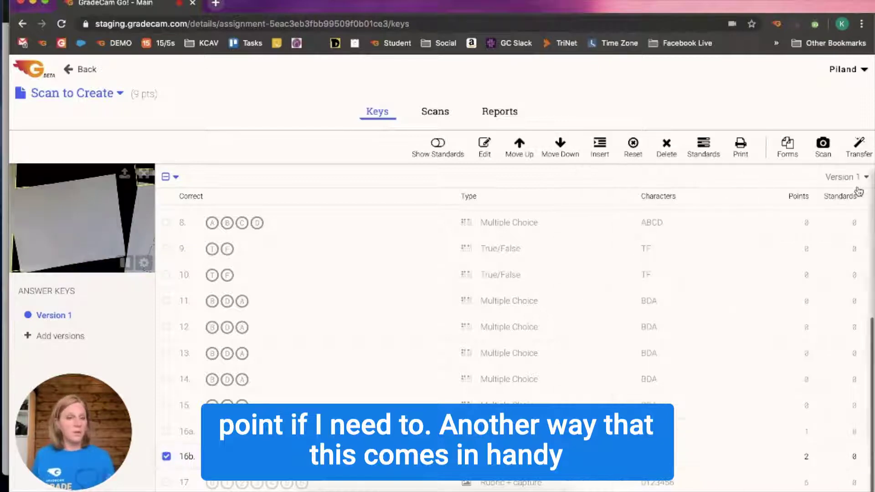
# - Add answer key Version 2 and fill it with the questions and answers from the scanned form
pyautogui.click(70, 337)
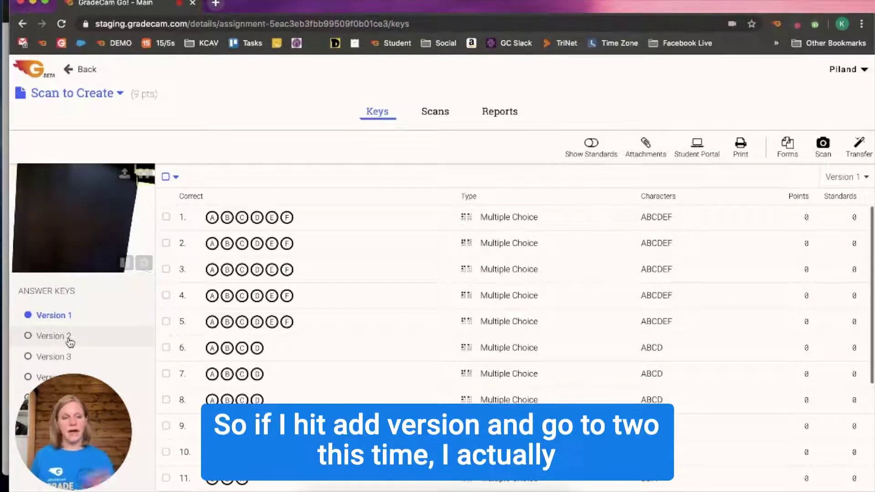
pyautogui.click(70, 341)
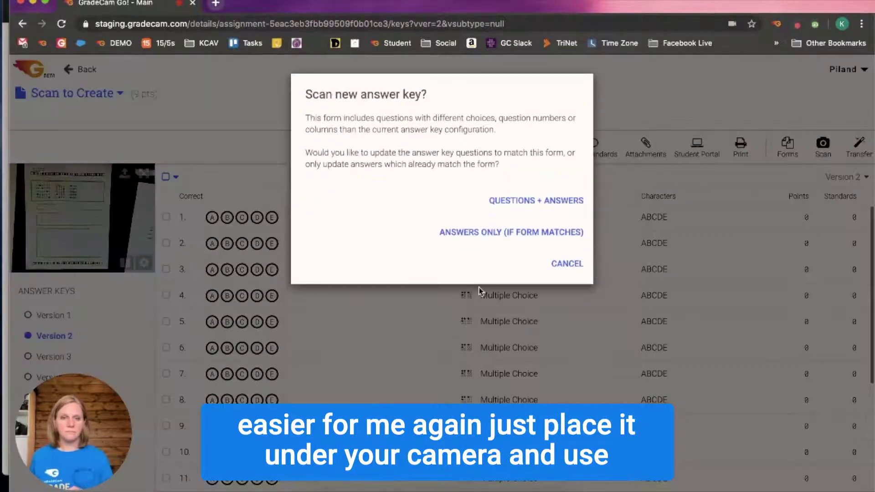
pyautogui.click(542, 201)
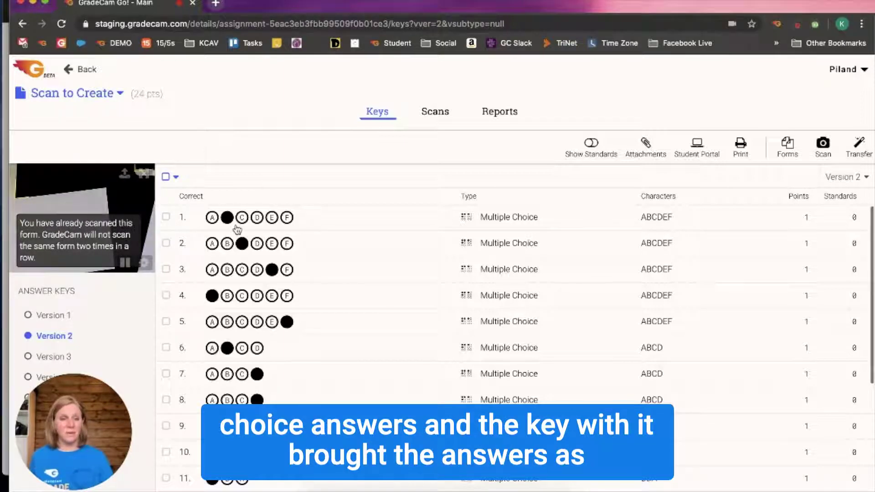
# - Move question 2 of the Version 2 key down one position
pyautogui.click(184, 247)
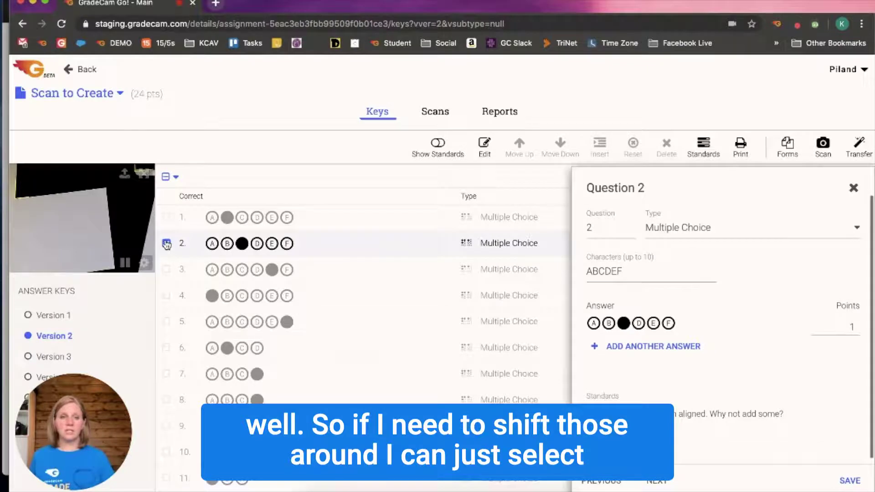
pyautogui.click(166, 243)
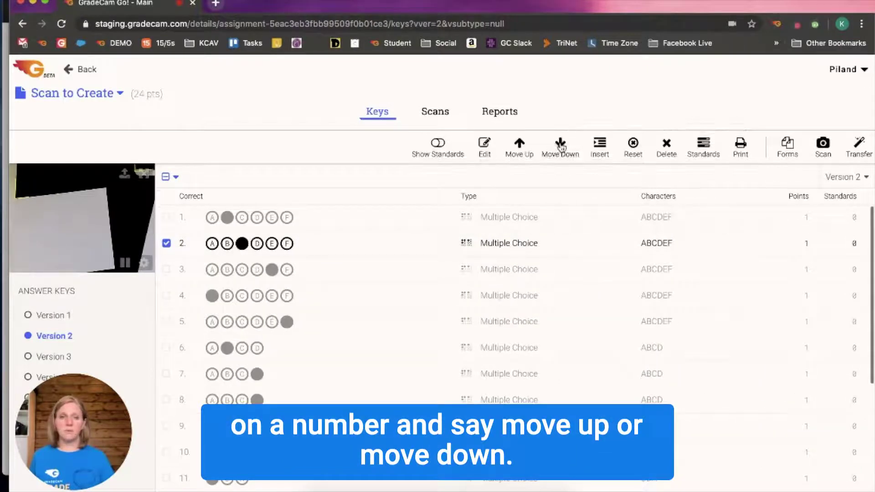
pyautogui.click(560, 153)
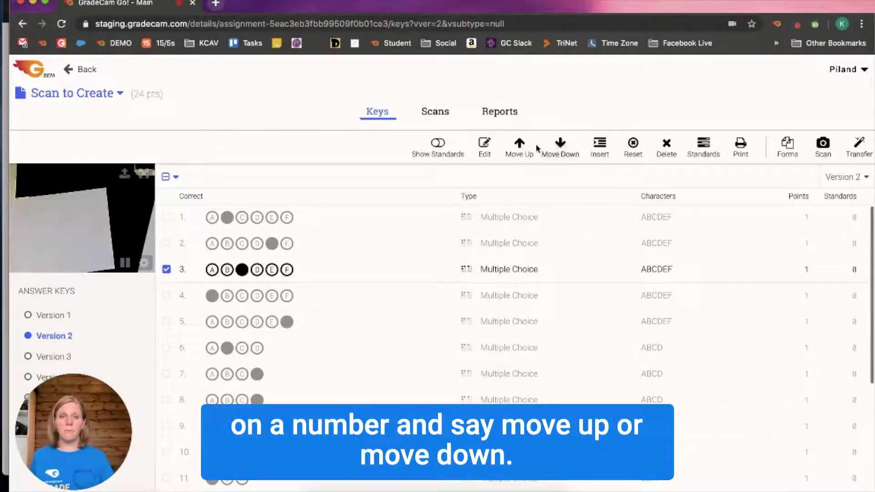
# - Move the two true/false questions, 9 and 10, up to the start of the Version 2 key and deselect them
pyautogui.click(166, 374)
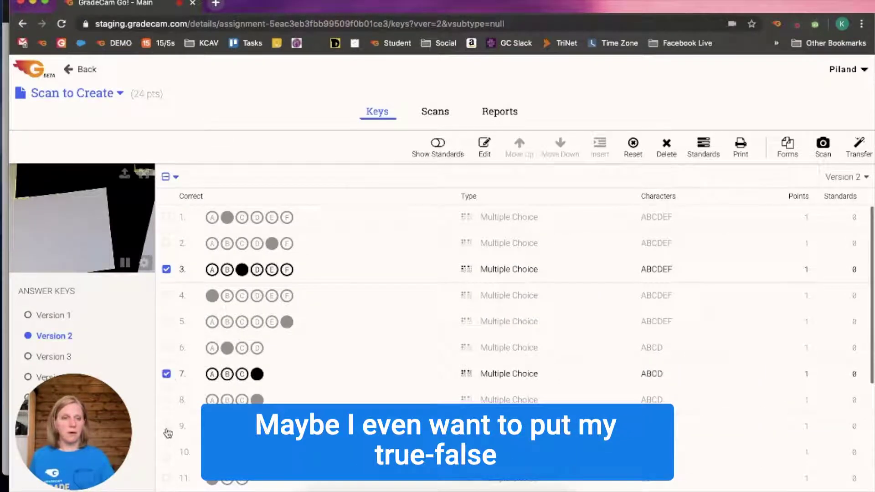
pyautogui.click(167, 374)
pyautogui.click(167, 426)
pyautogui.click(166, 453)
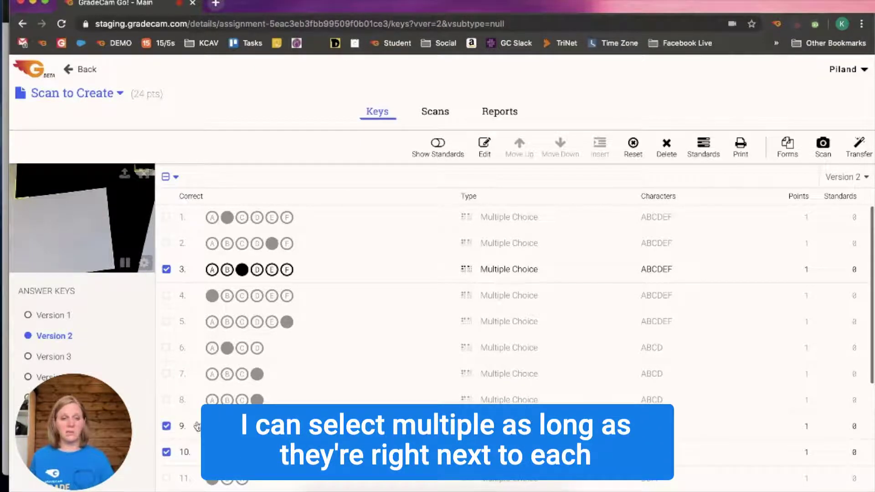
pyautogui.click(166, 270)
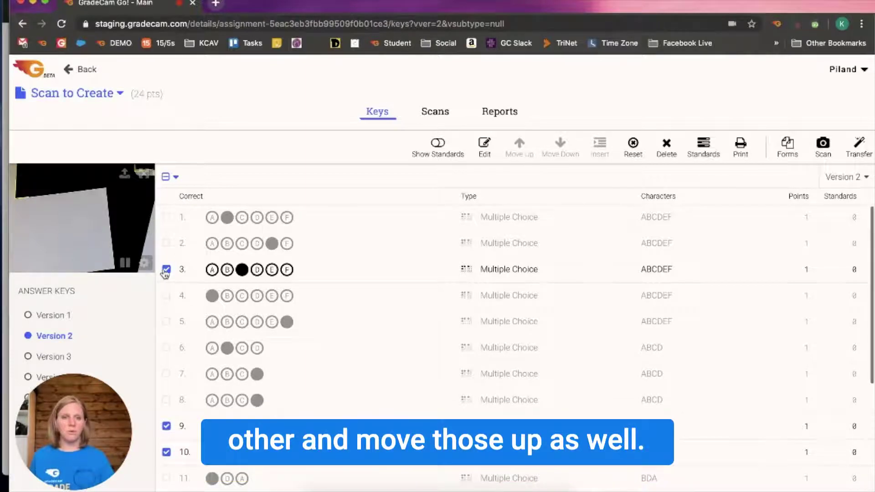
pyautogui.click(520, 145)
pyautogui.click(520, 145)
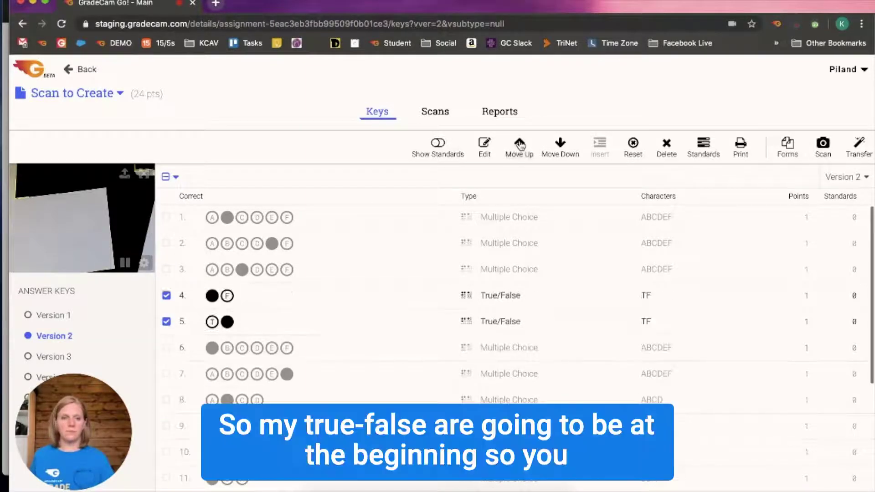
pyautogui.click(520, 145)
pyautogui.click(520, 145)
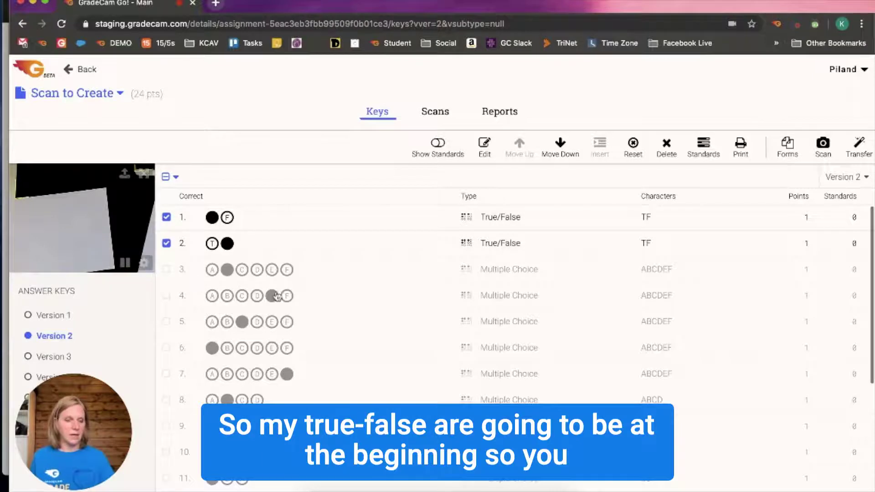
pyautogui.click(167, 217)
pyautogui.click(166, 243)
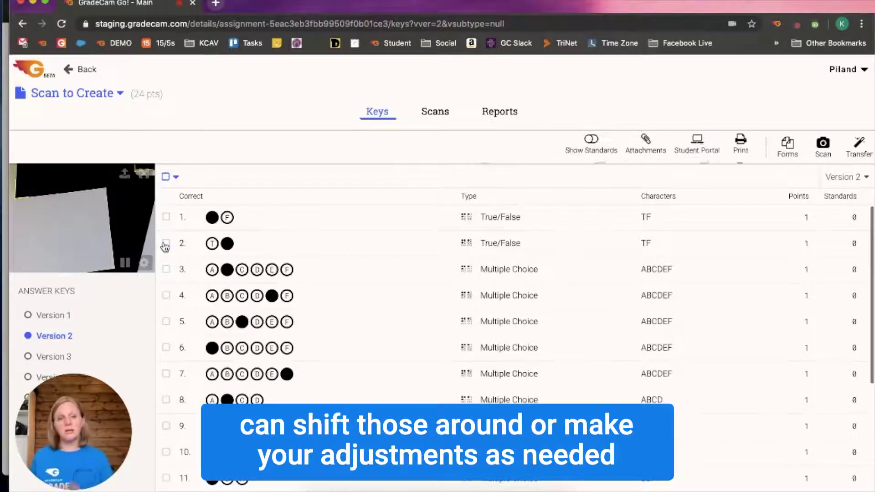
# - Change the type of question 16a in the Version 2 key to Multiple Choice
pyautogui.scroll(-5, 230, 280)
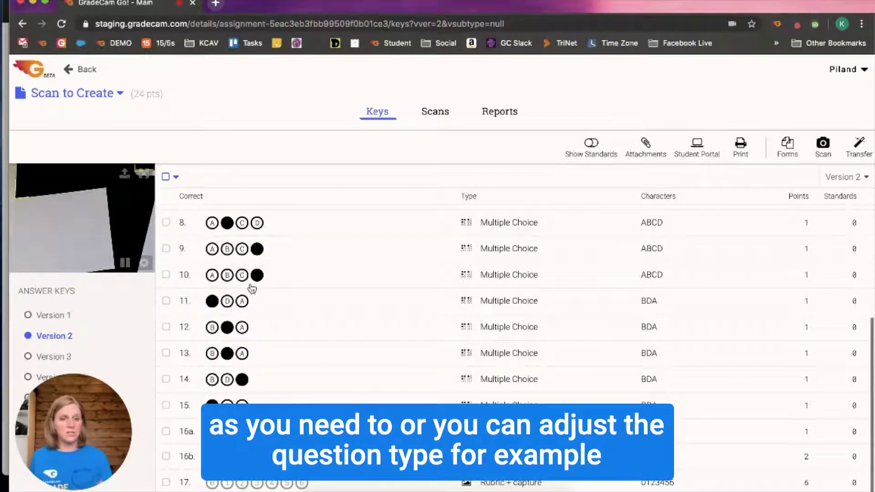
pyautogui.click(185, 438)
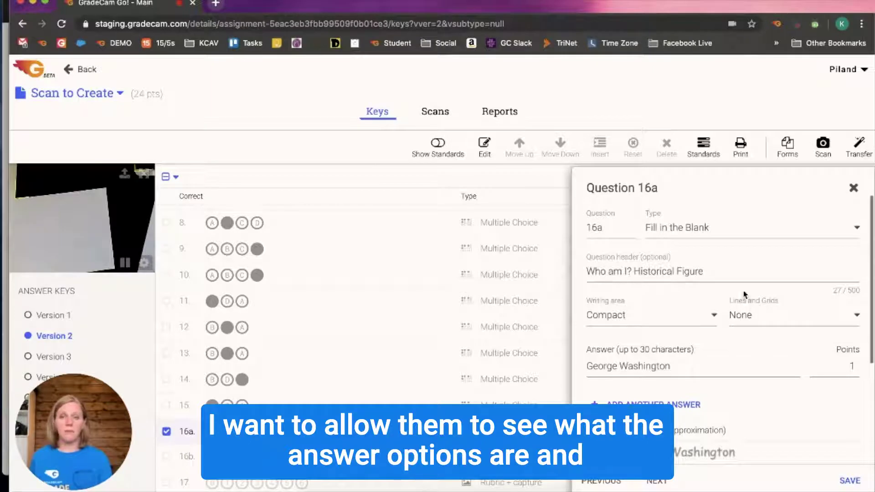
pyautogui.click(708, 234)
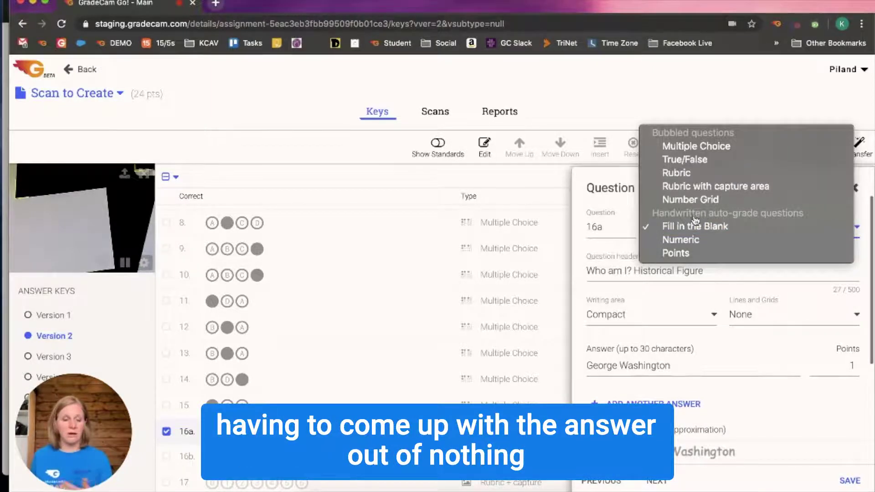
pyautogui.click(729, 147)
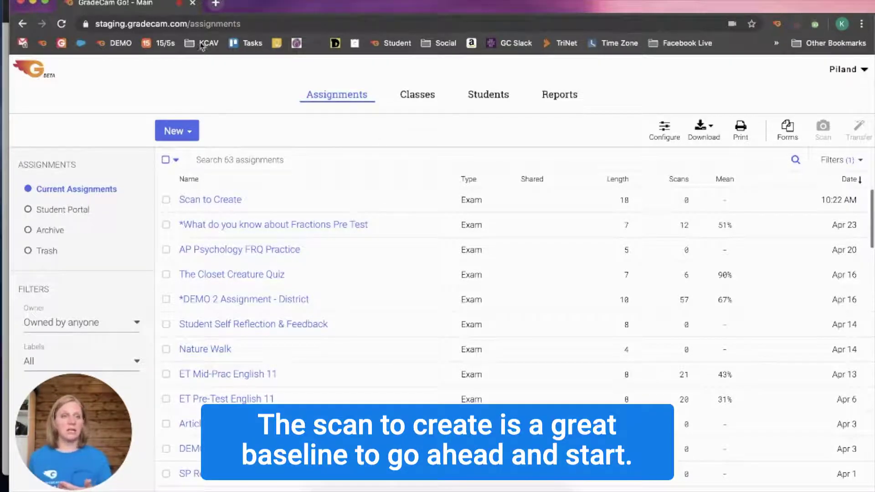
# - Switch to the PE Workout form in the document viewer and review its custom question headers
pyautogui.press('super+Tab')
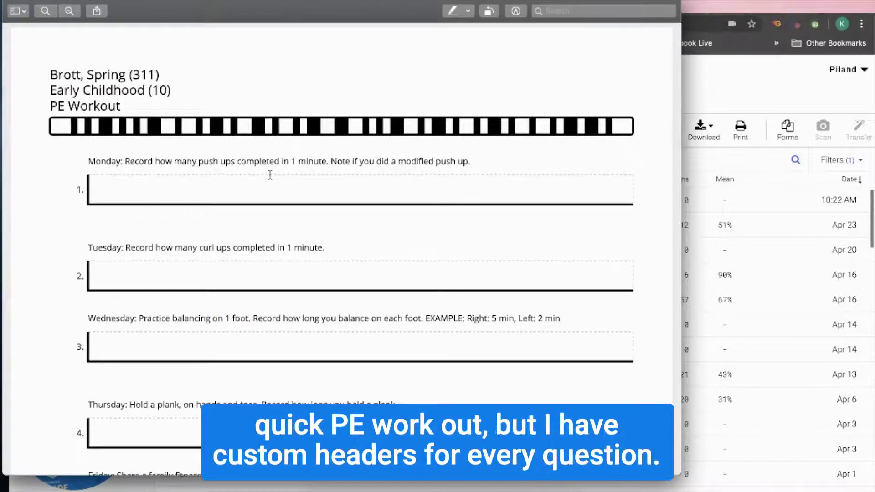
pyautogui.scroll(-1, 270, 175)
pyautogui.scroll(-5, 150, 260)
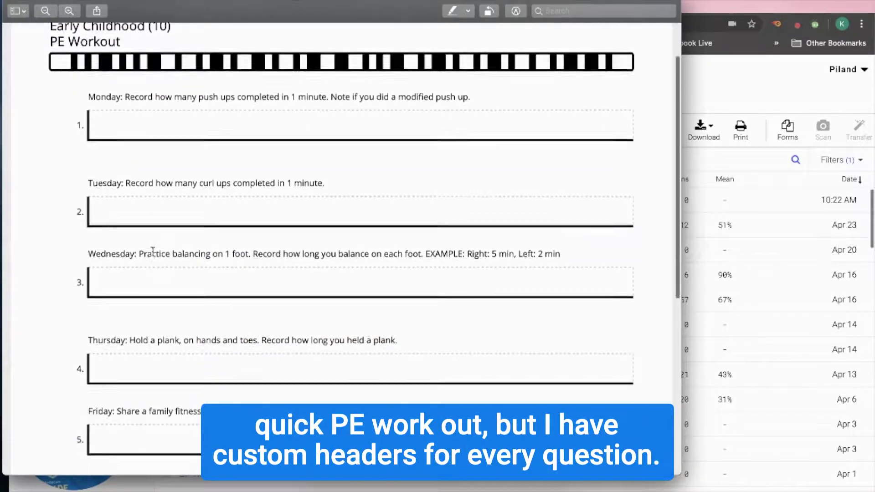
pyautogui.scroll(2, 151, 265)
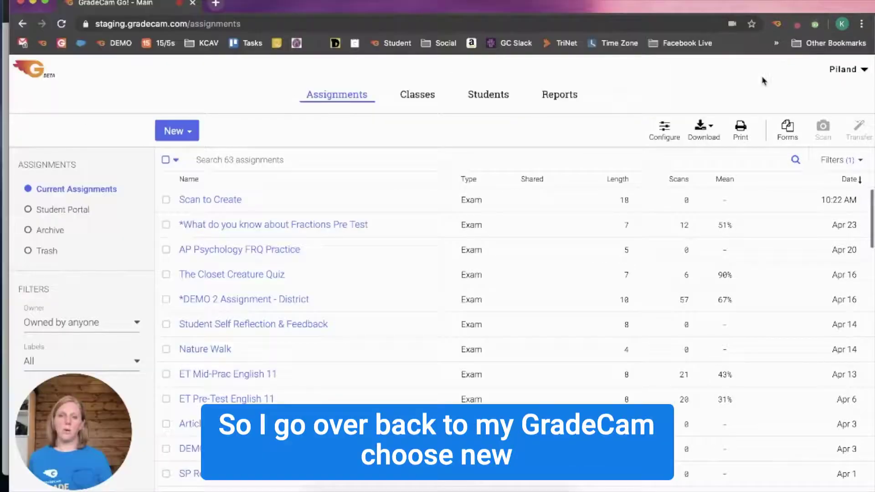
# - Create a multiple-question assignment named "PE S2C" with 5 questions
pyautogui.click(179, 133)
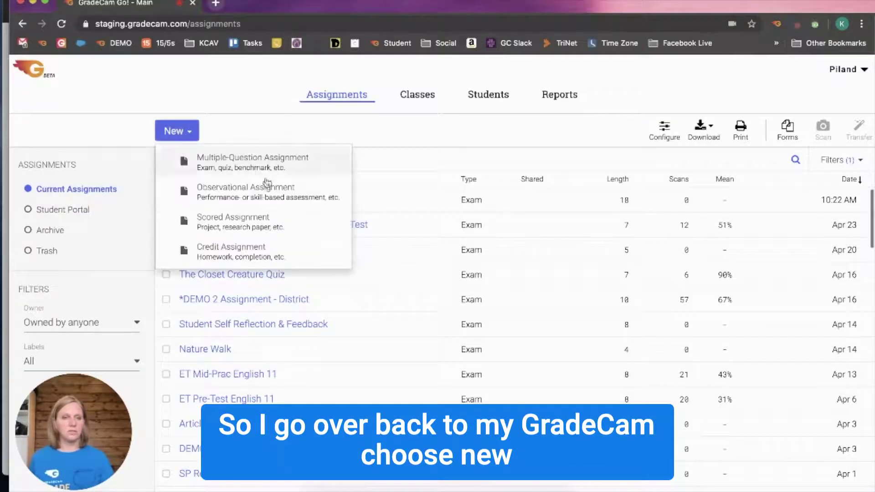
pyautogui.click(278, 171)
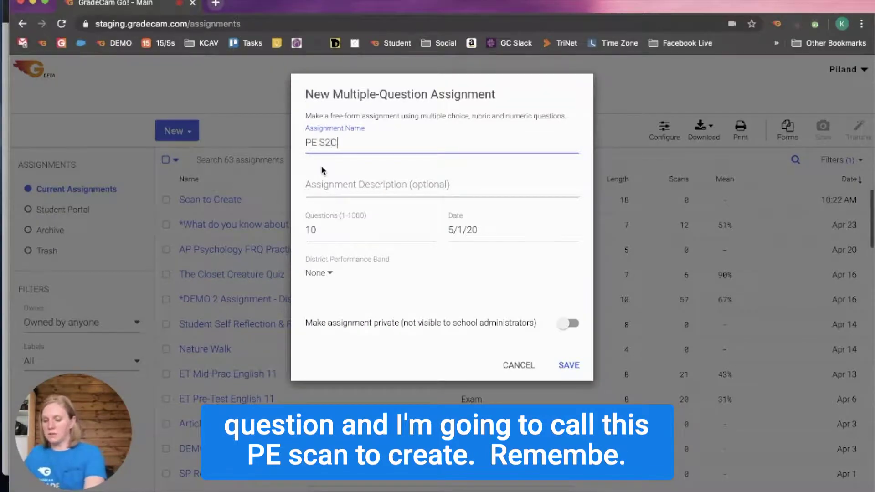
pyautogui.click(349, 231)
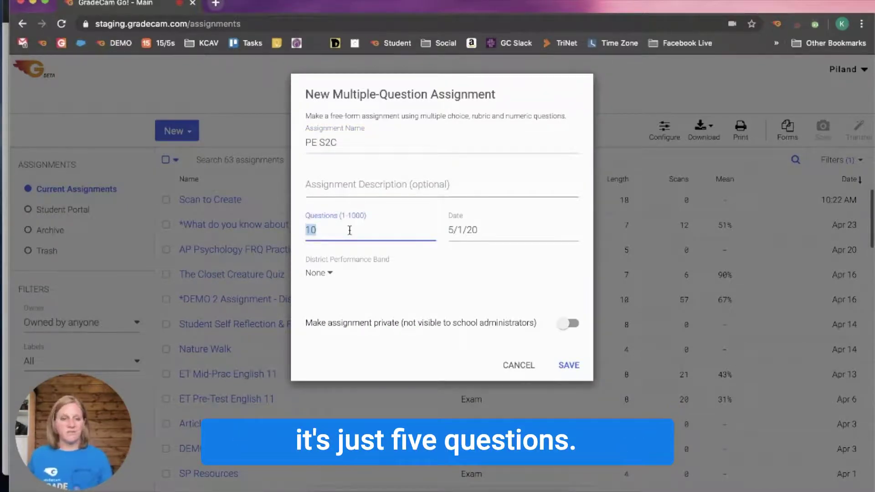
pyautogui.write('5')
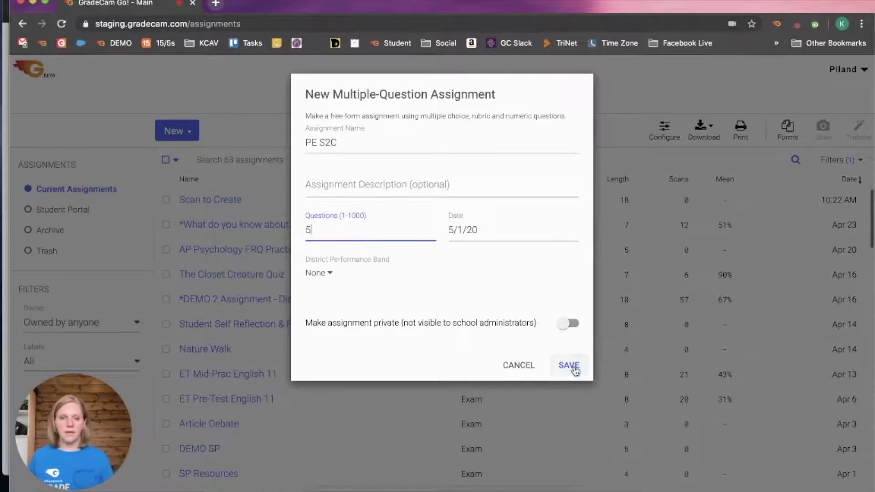
pyautogui.click(569, 365)
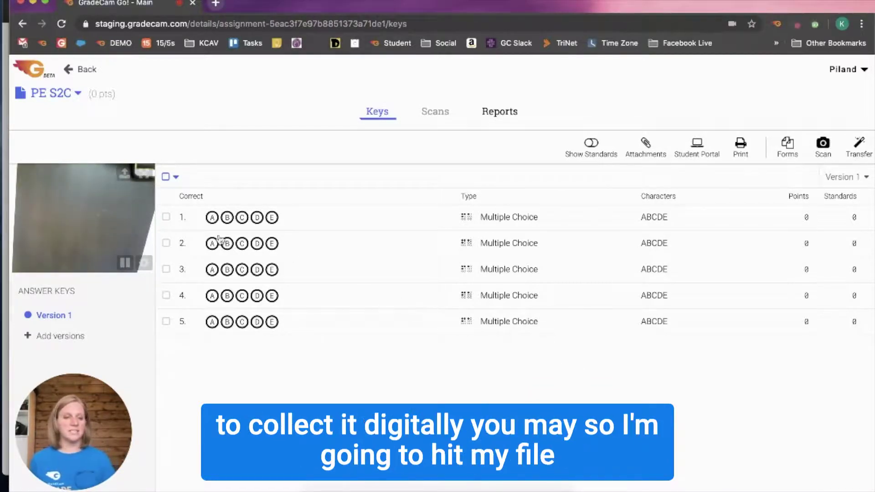
# - Scan PE Workout.pdf from the Desktop into the Version 1 key, importing both questions and answers
pyautogui.click(123, 176)
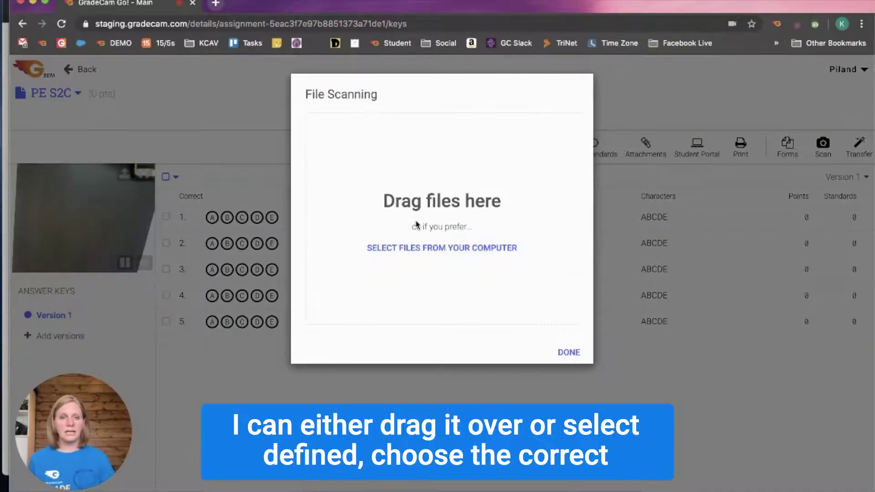
pyautogui.click(422, 253)
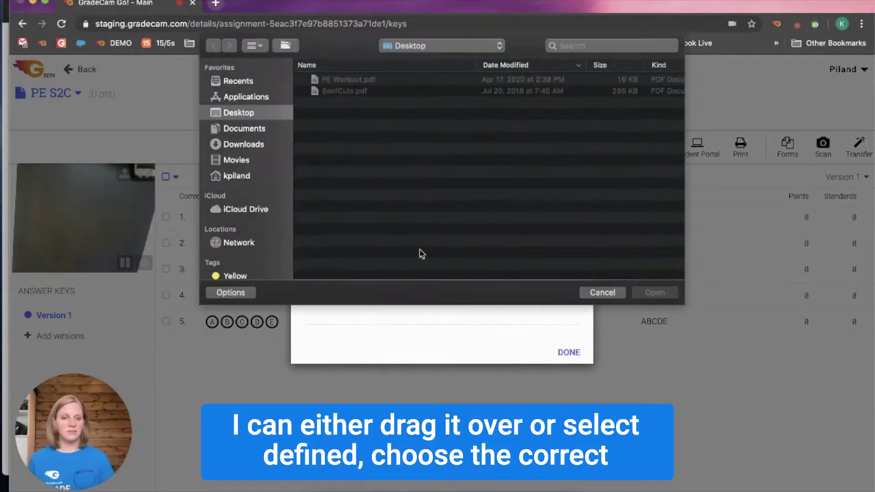
pyautogui.click(355, 80)
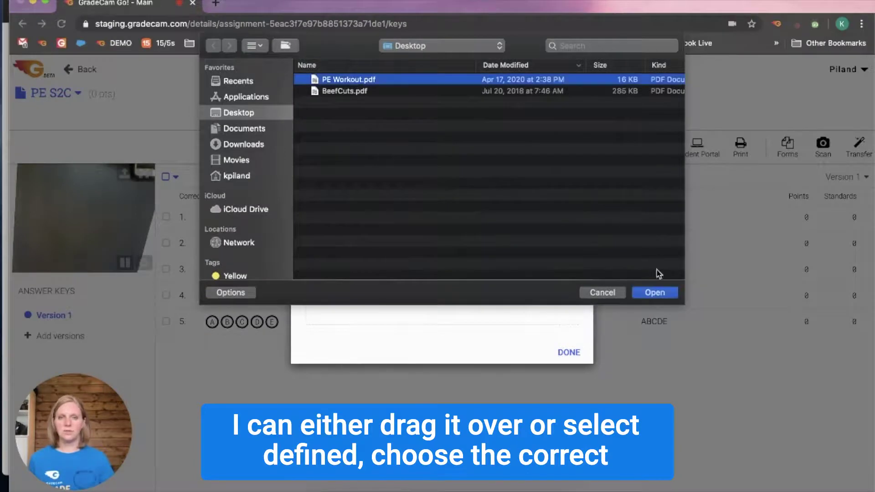
pyautogui.click(655, 292)
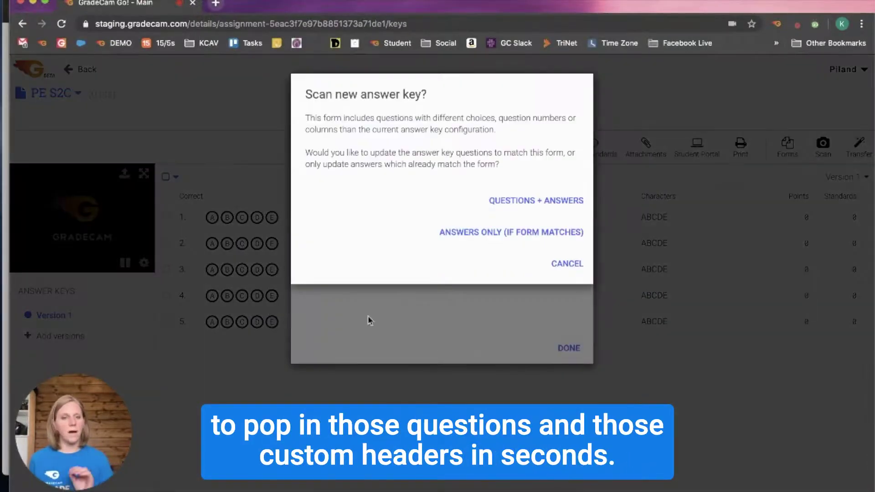
pyautogui.click(585, 307)
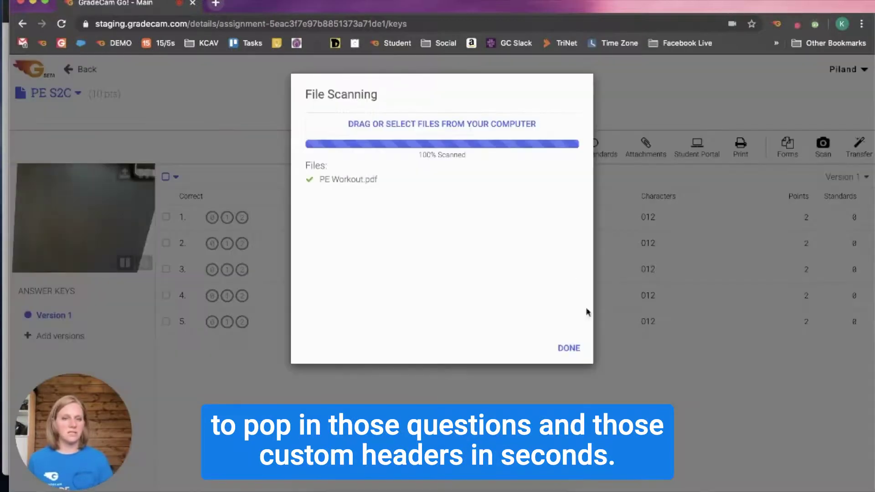
pyautogui.click(568, 348)
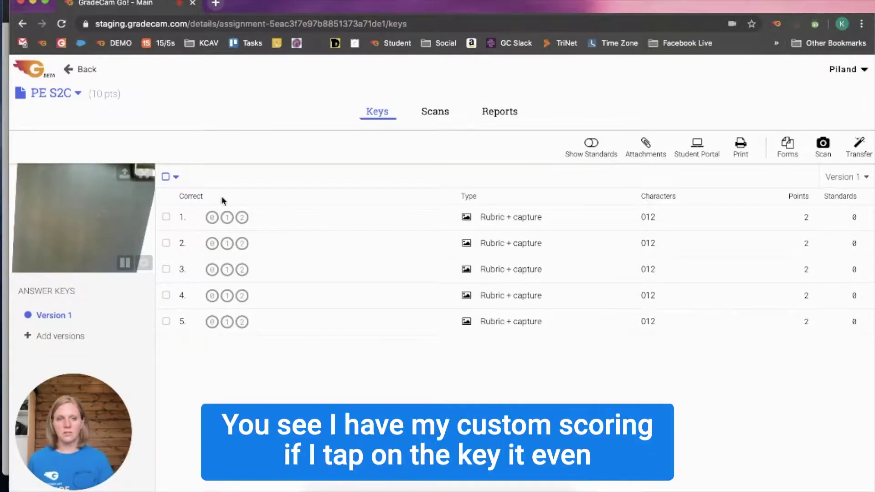
# - Open the details of question 1 in the Version 1 key to check its imported question header and grading options
pyautogui.click(182, 219)
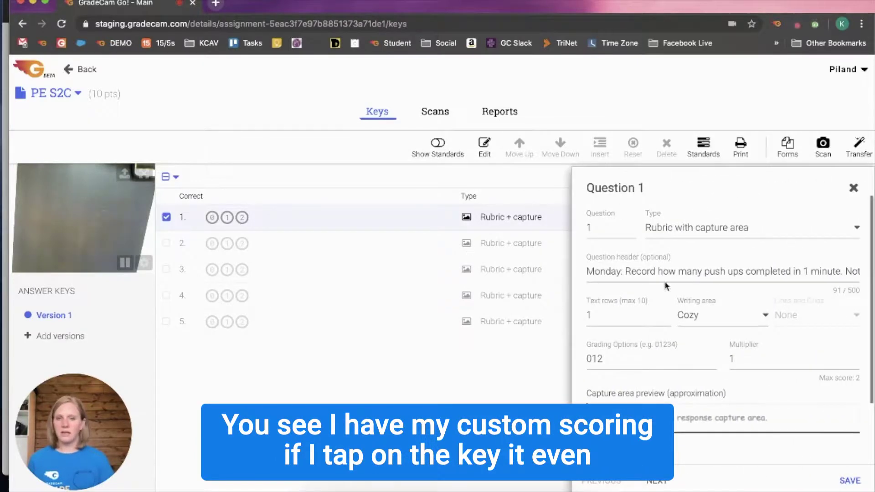